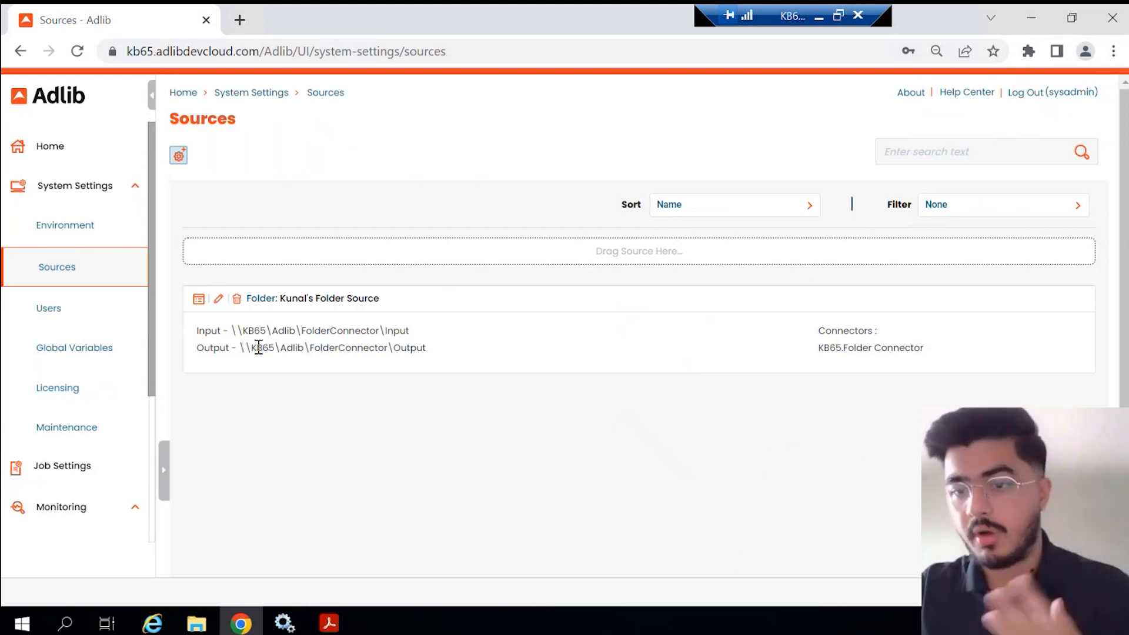
- Open the Job Acceptance Rules of the Default Instruction Set in the job settings
{"action": "left_click", "coordinate": [105, 469]}
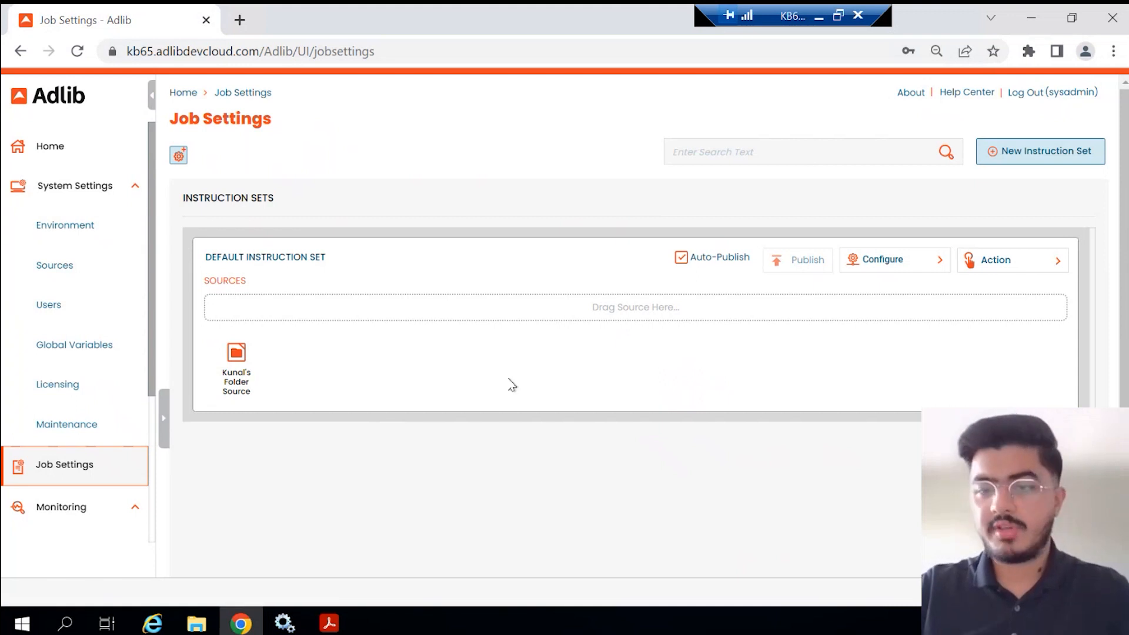
{"action": "left_click", "coordinate": [894, 269]}
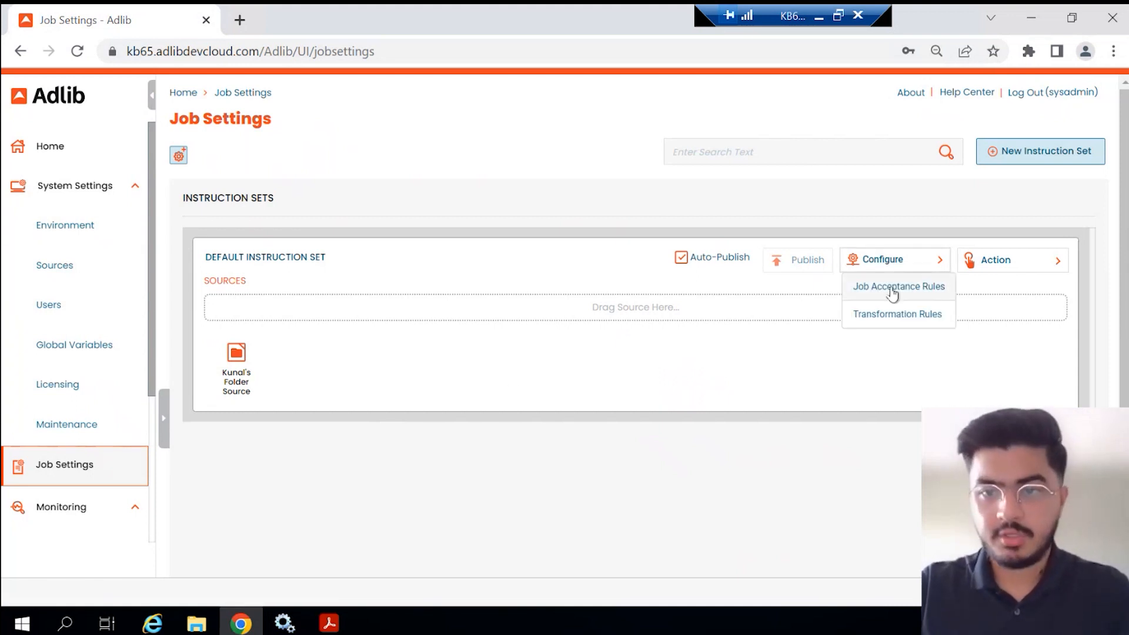
{"action": "left_click", "coordinate": [893, 288]}
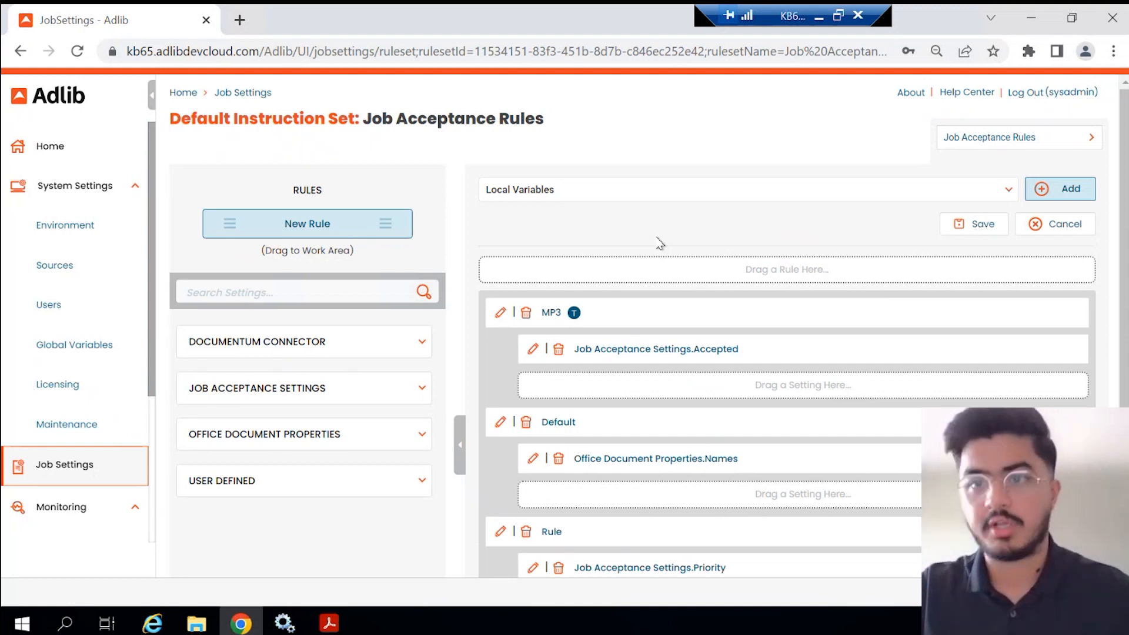
- Switch to the Transformation Rules of the Default Instruction Set and examine the settings available under Convert to PDF
{"action": "left_click", "coordinate": [979, 142]}
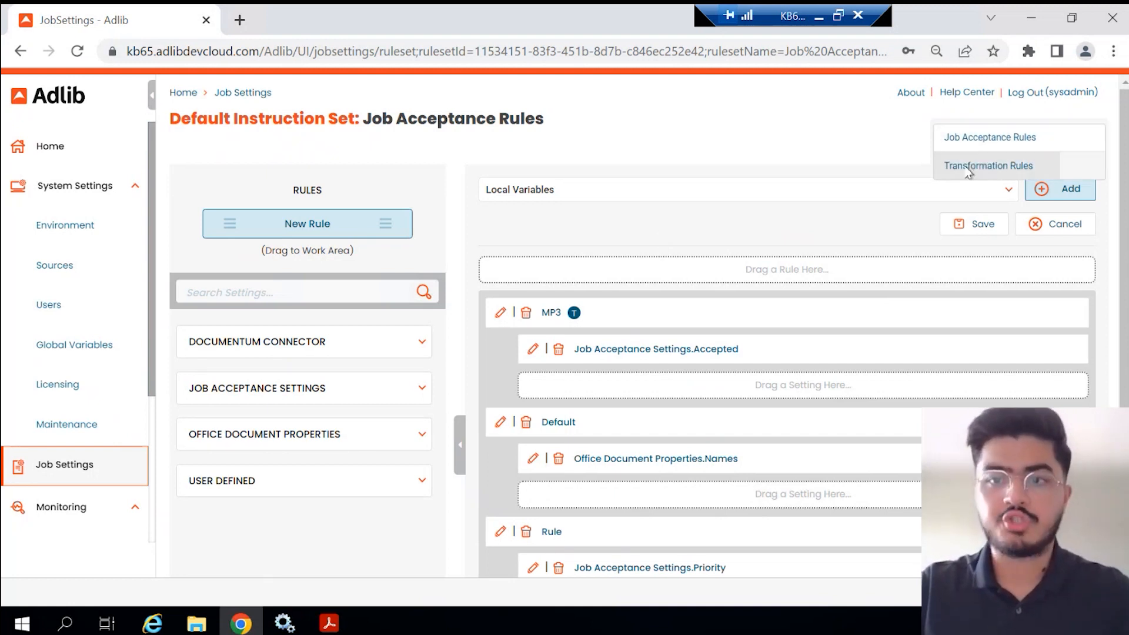
{"action": "left_click", "coordinate": [968, 168]}
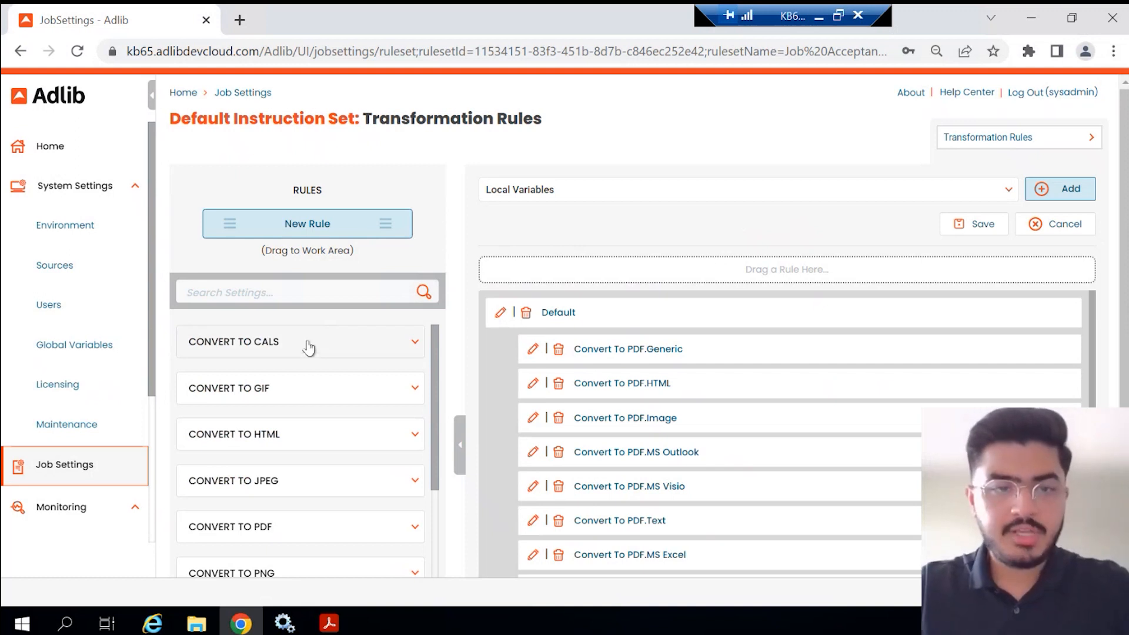
{"action": "scroll", "coordinate": [309, 348], "scroll_direction": "down", "scroll_amount": 2}
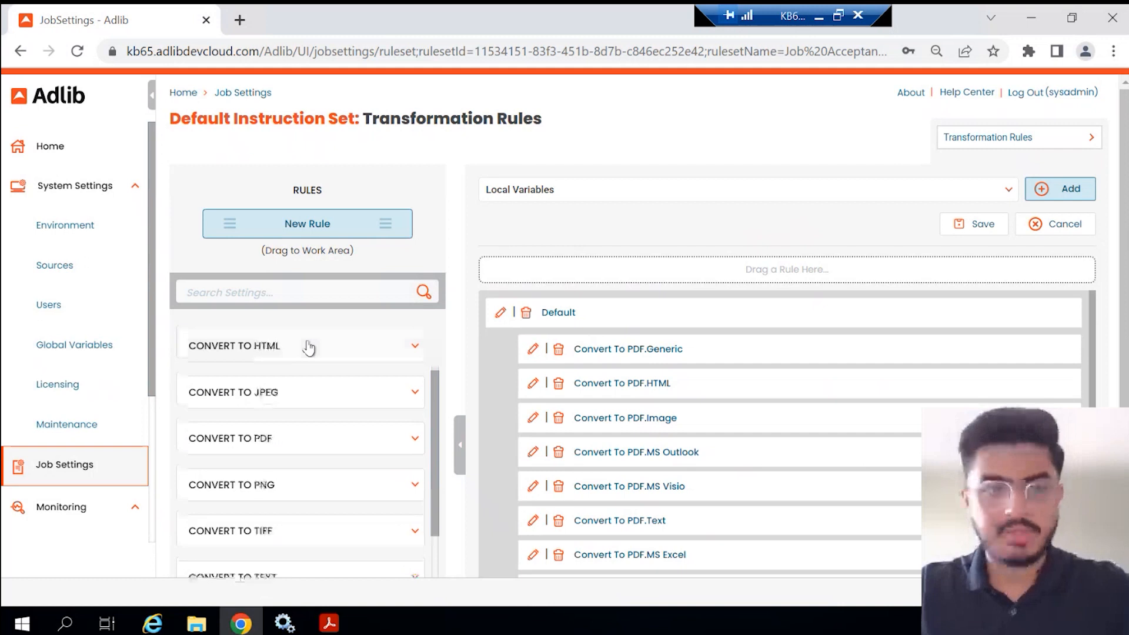
{"action": "scroll", "coordinate": [309, 349], "scroll_direction": "down", "scroll_amount": 2}
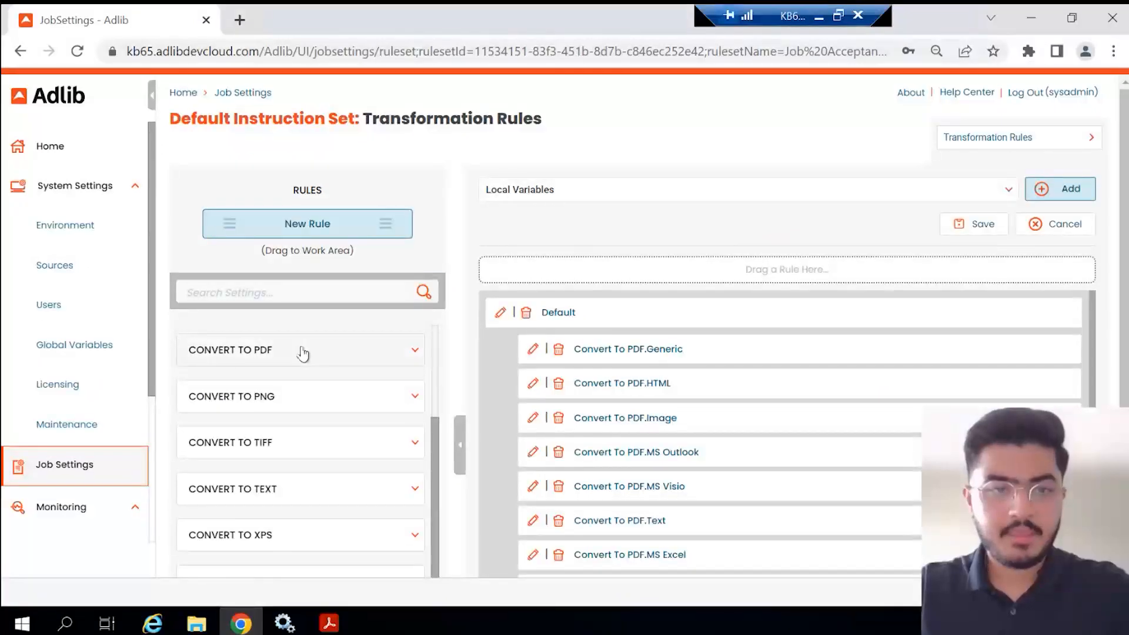
{"action": "left_click", "coordinate": [306, 350]}
{"action": "scroll", "coordinate": [282, 411], "scroll_direction": "down", "scroll_amount": 3}
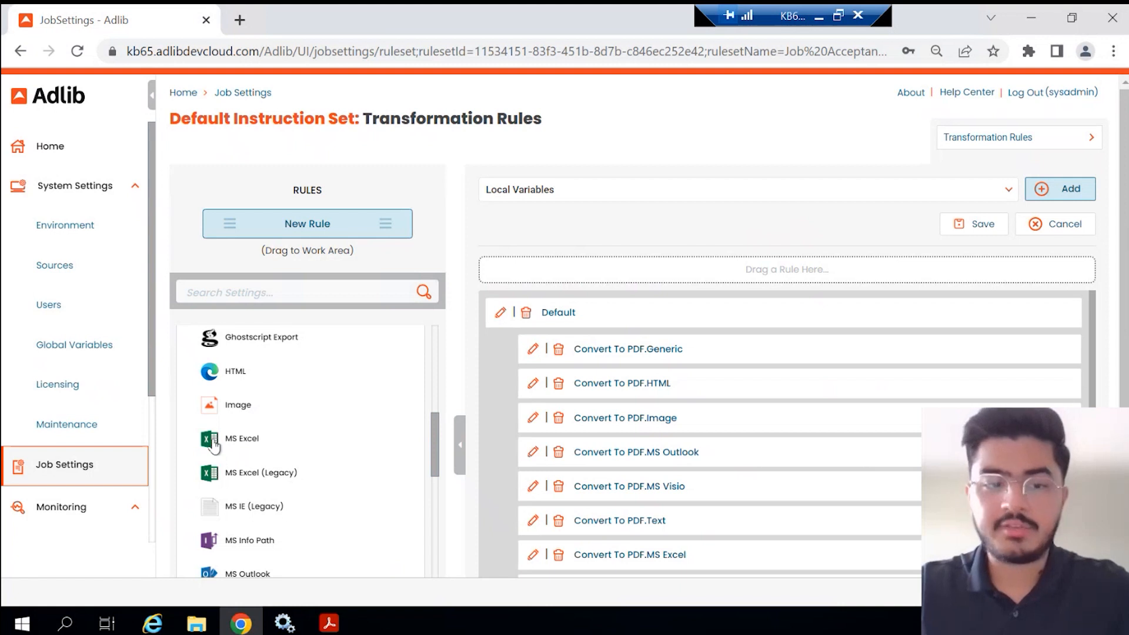
{"action": "scroll", "coordinate": [213, 445], "scroll_direction": "down", "scroll_amount": 2}
{"action": "scroll", "coordinate": [250, 476], "scroll_direction": "up", "scroll_amount": 5}
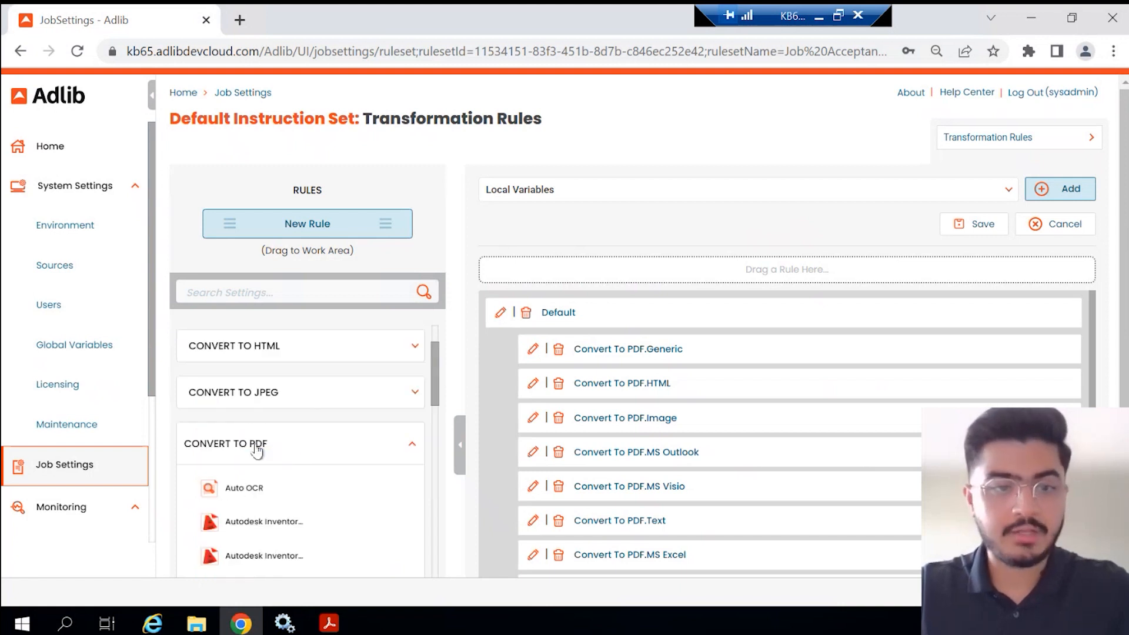
{"action": "scroll", "coordinate": [257, 450], "scroll_direction": "down", "scroll_amount": 5}
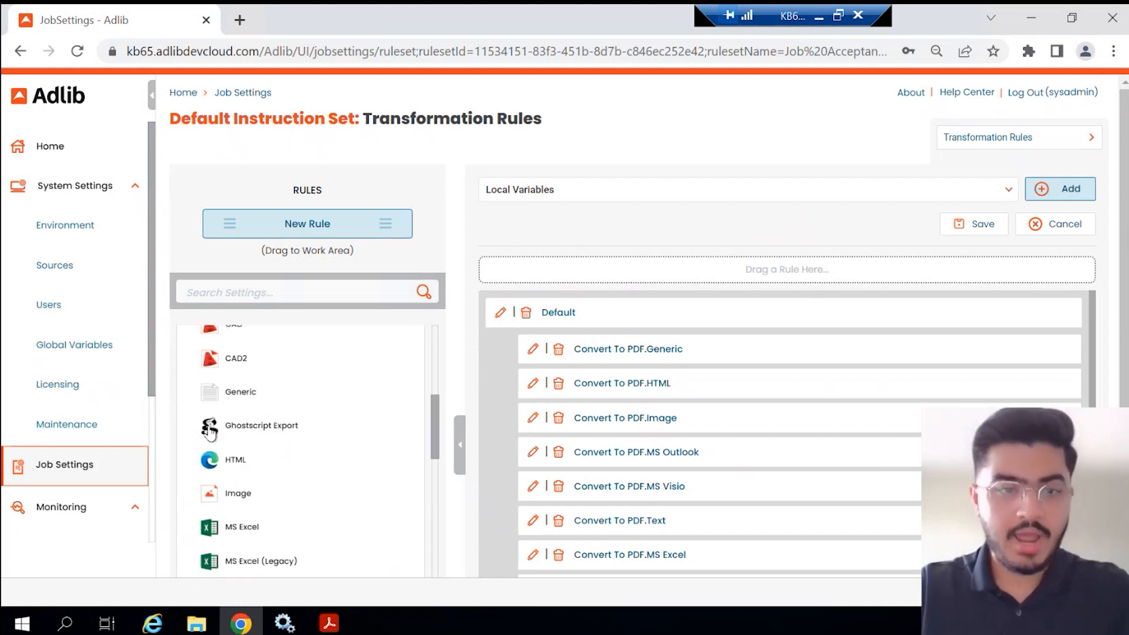
- Review the Convert To PDF.MS Word setting in the Default rule and close it without changes
{"action": "scroll", "coordinate": [640, 415], "scroll_direction": "down", "scroll_amount": 3}
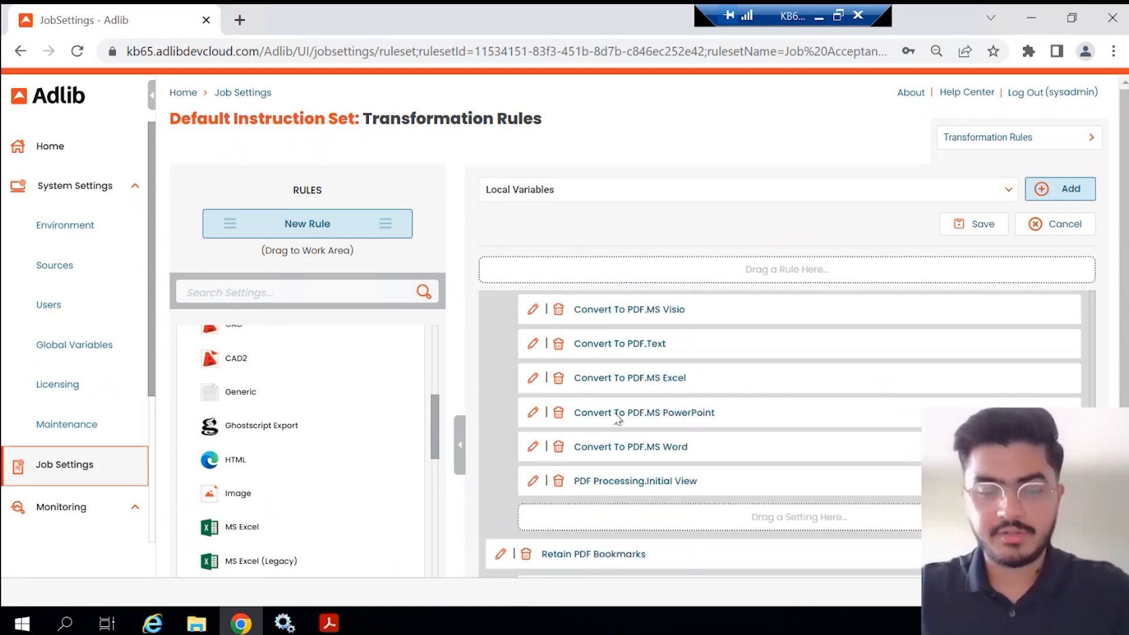
{"action": "left_click", "coordinate": [533, 449]}
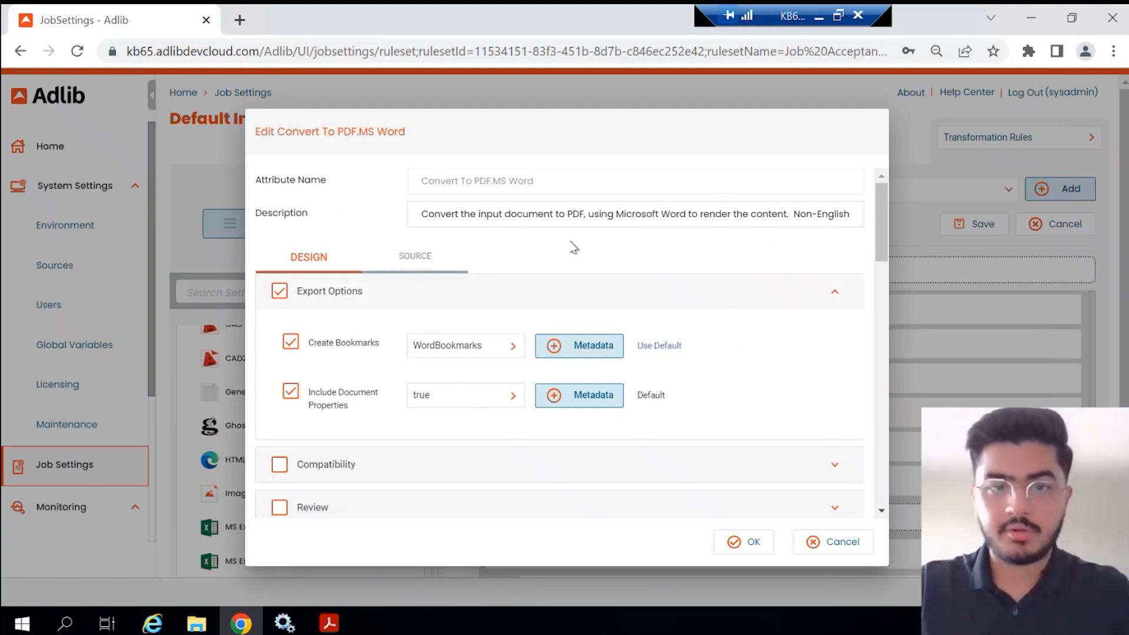
{"action": "scroll", "coordinate": [470, 312], "scroll_direction": "down", "scroll_amount": 5}
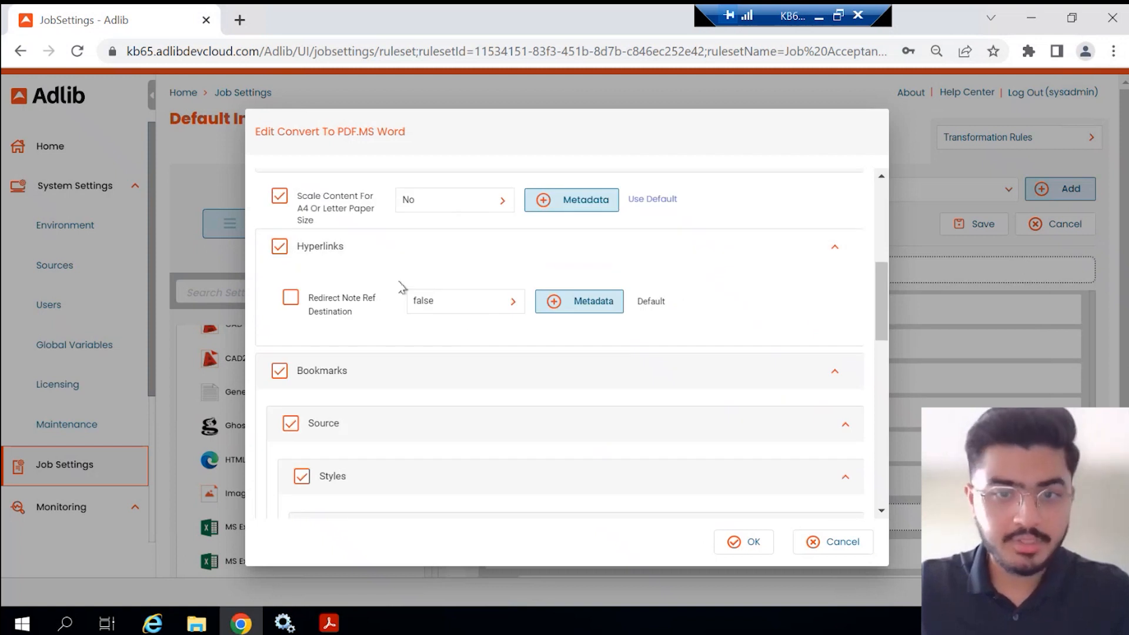
{"action": "left_click", "coordinate": [831, 542]}
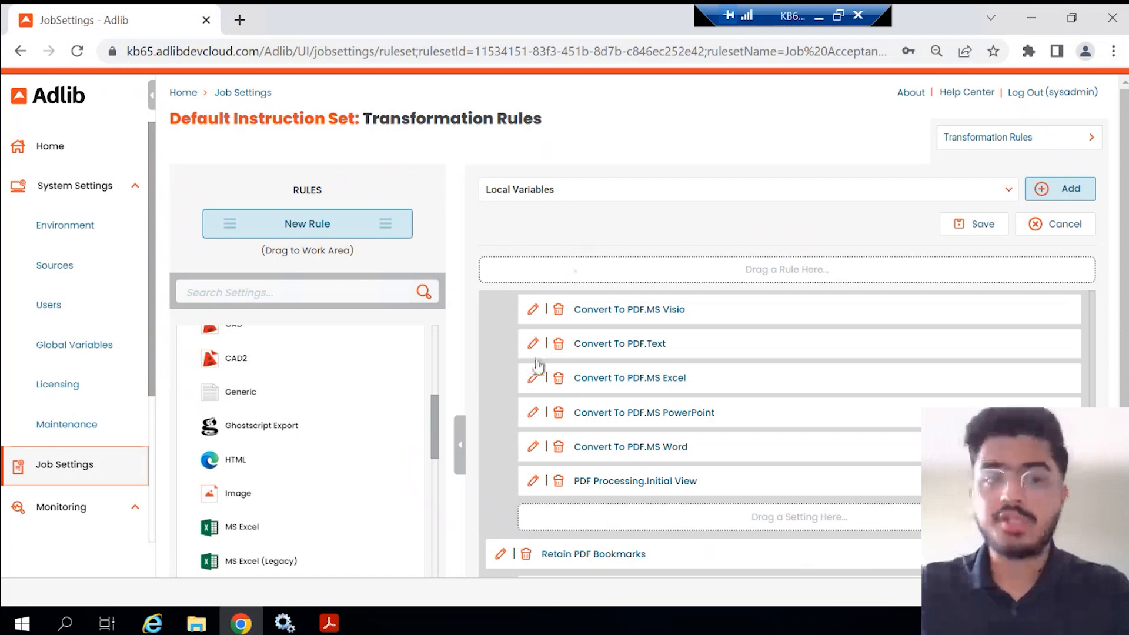
- Open the Job Status monitoring page
{"action": "scroll", "coordinate": [71, 306], "scroll_direction": "down", "scroll_amount": 3}
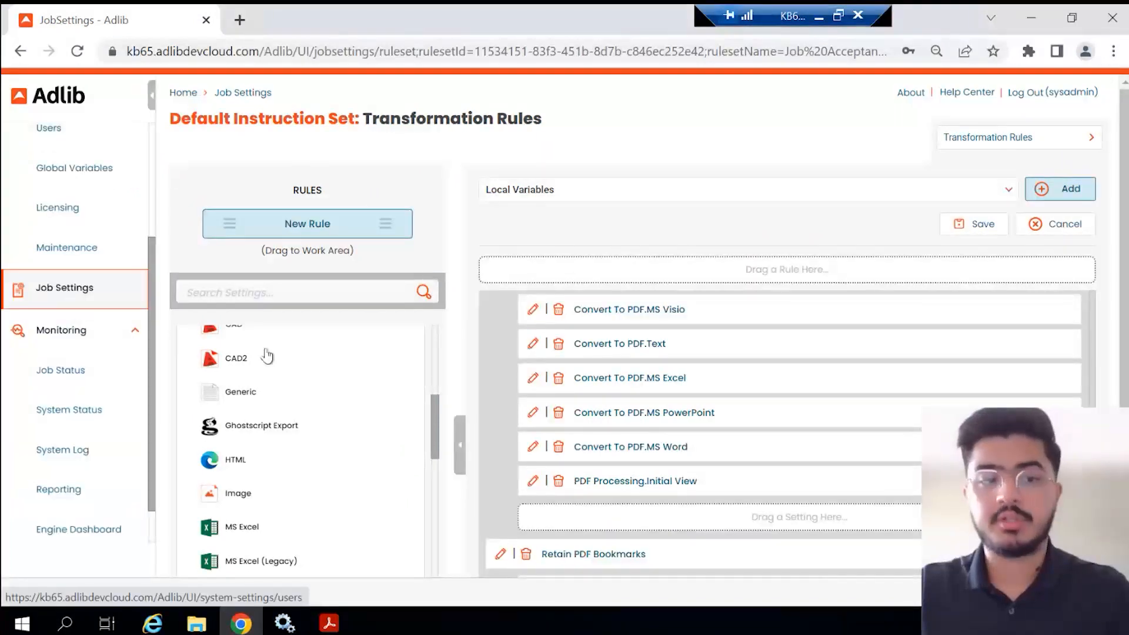
{"action": "left_click", "coordinate": [108, 370]}
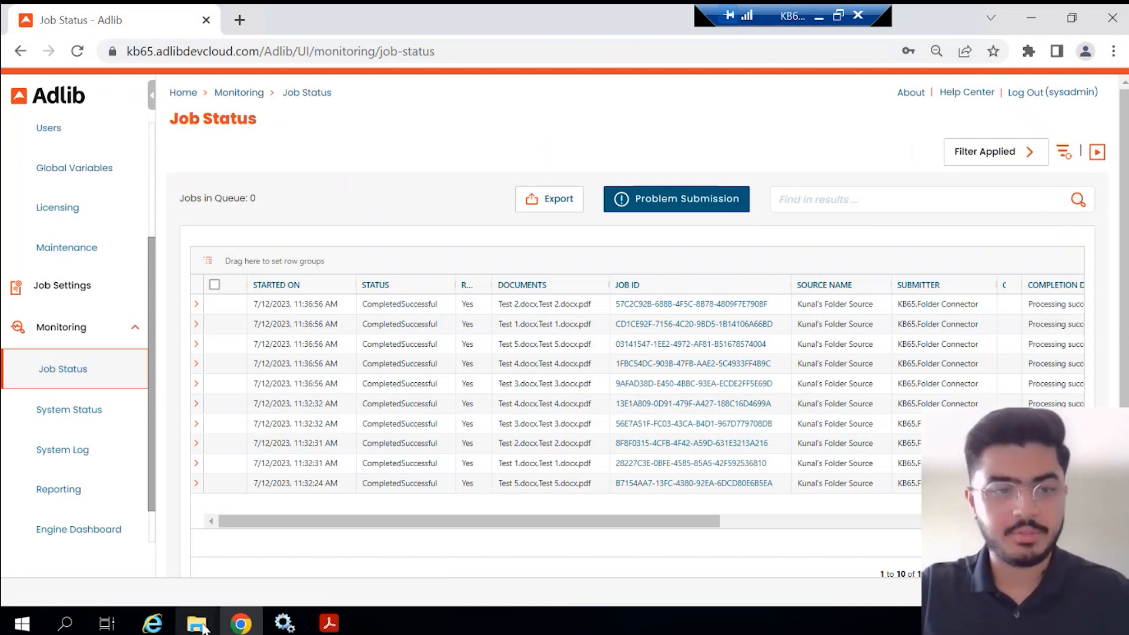
- In File Explorer, copy the Word files Test 1 to Test 5 from the Clean Word folder into the FolderConnector Input folder
{"action": "mouse_move", "coordinate": [202, 628]}
{"action": "left_click", "coordinate": [254, 562]}
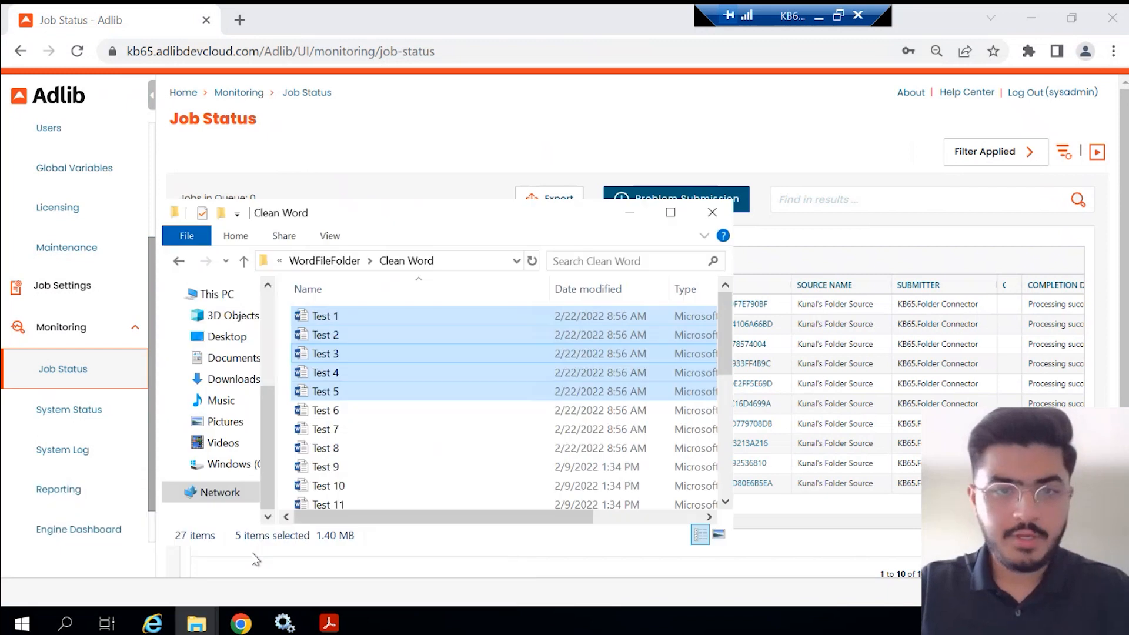
{"action": "right_click", "coordinate": [354, 350]}
{"action": "left_click", "coordinate": [383, 502]}
{"action": "left_click", "coordinate": [197, 624]}
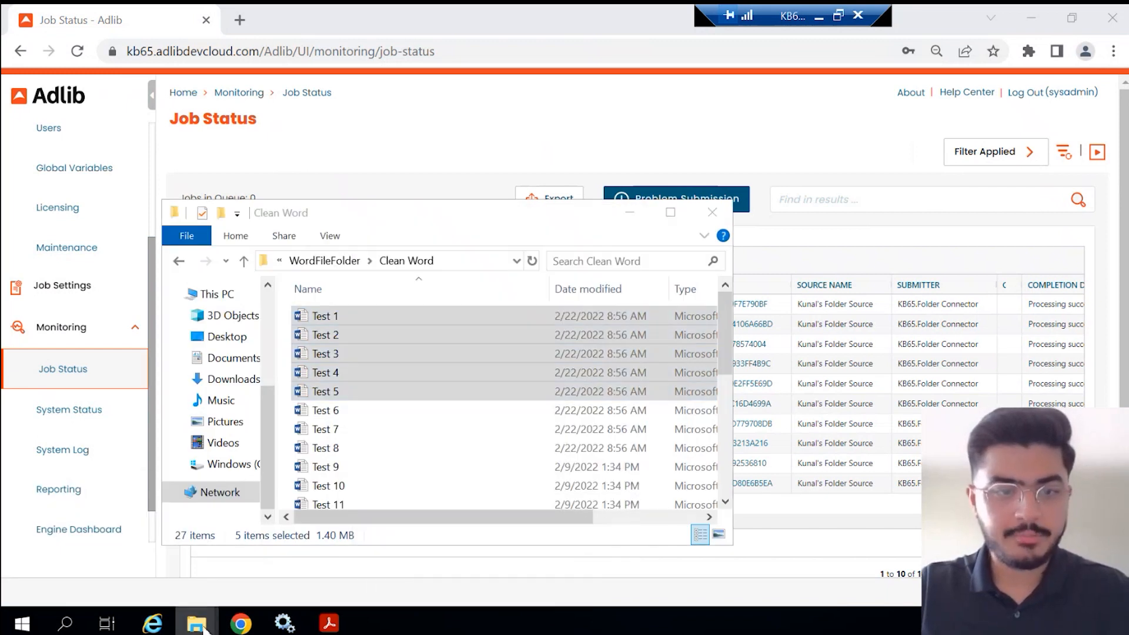
{"action": "left_click", "coordinate": [112, 553]}
{"action": "left_click", "coordinate": [732, 157]}
{"action": "double_click", "coordinate": [714, 242]}
{"action": "right_click", "coordinate": [709, 246]}
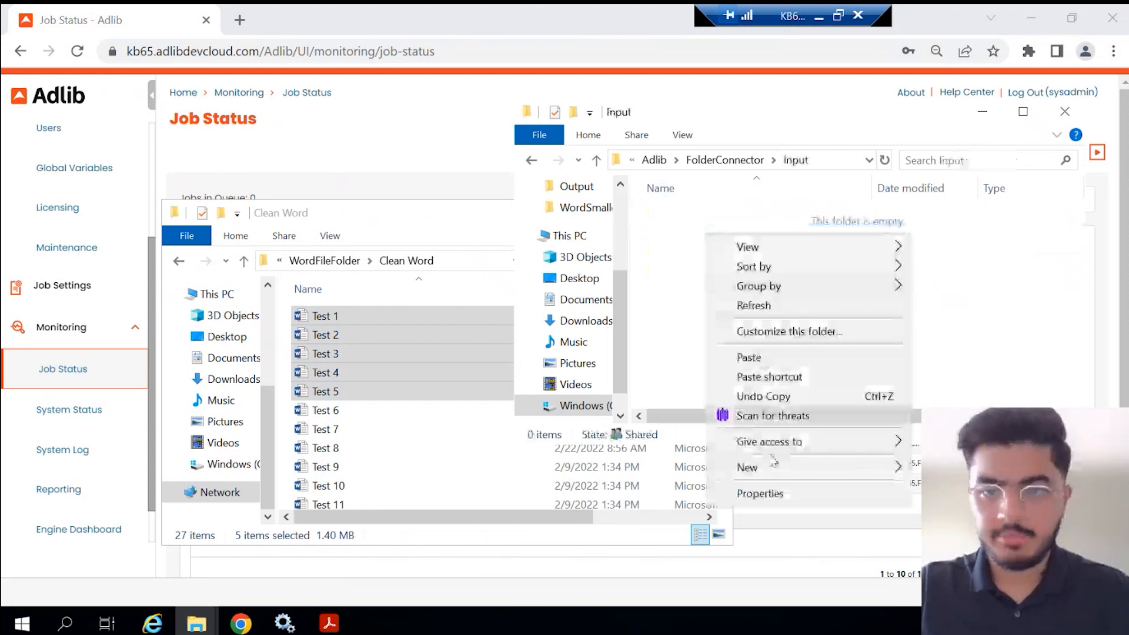
{"action": "mouse_move", "coordinate": [764, 466]}
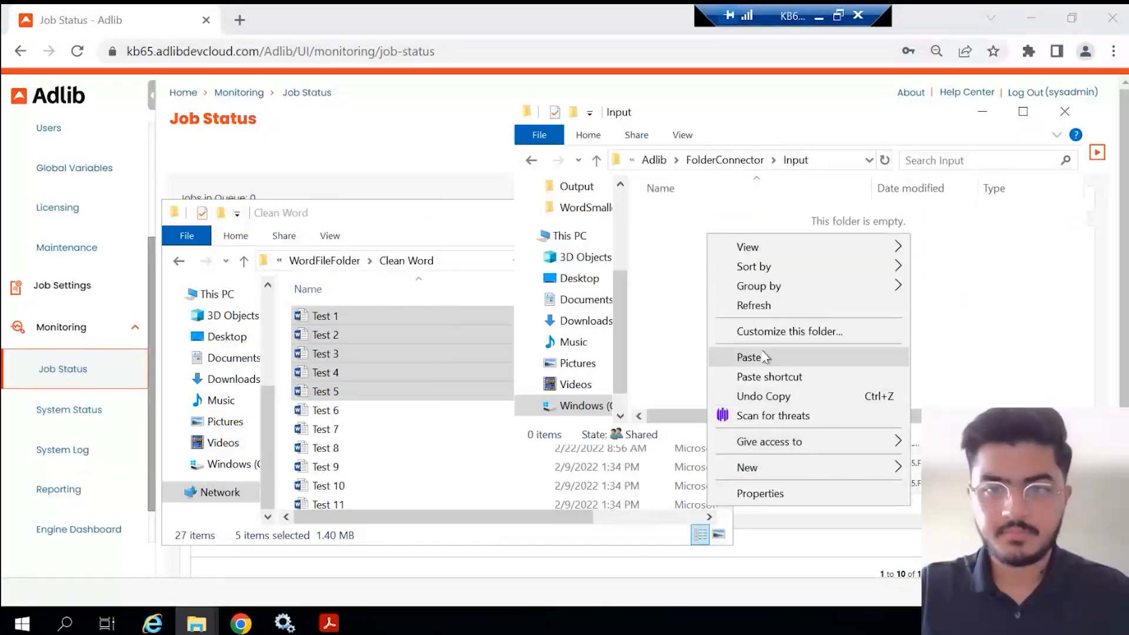
{"action": "left_click", "coordinate": [750, 358]}
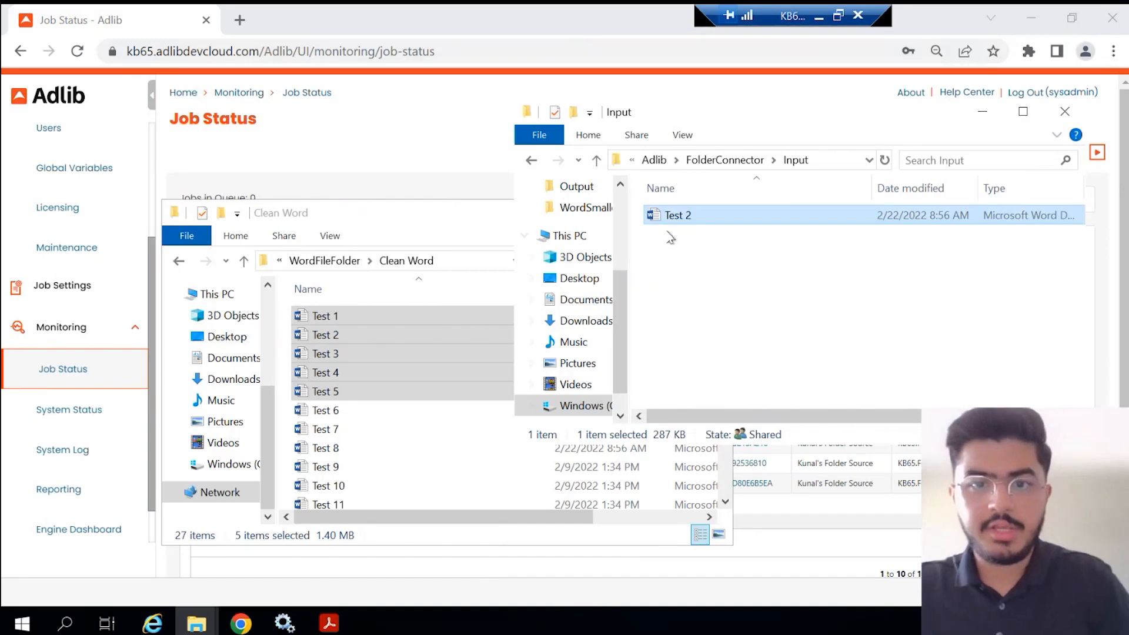
- Return to the Job Status page in the browser and refresh the job list to check the submitted documents' processing status
{"action": "left_click", "coordinate": [366, 125]}
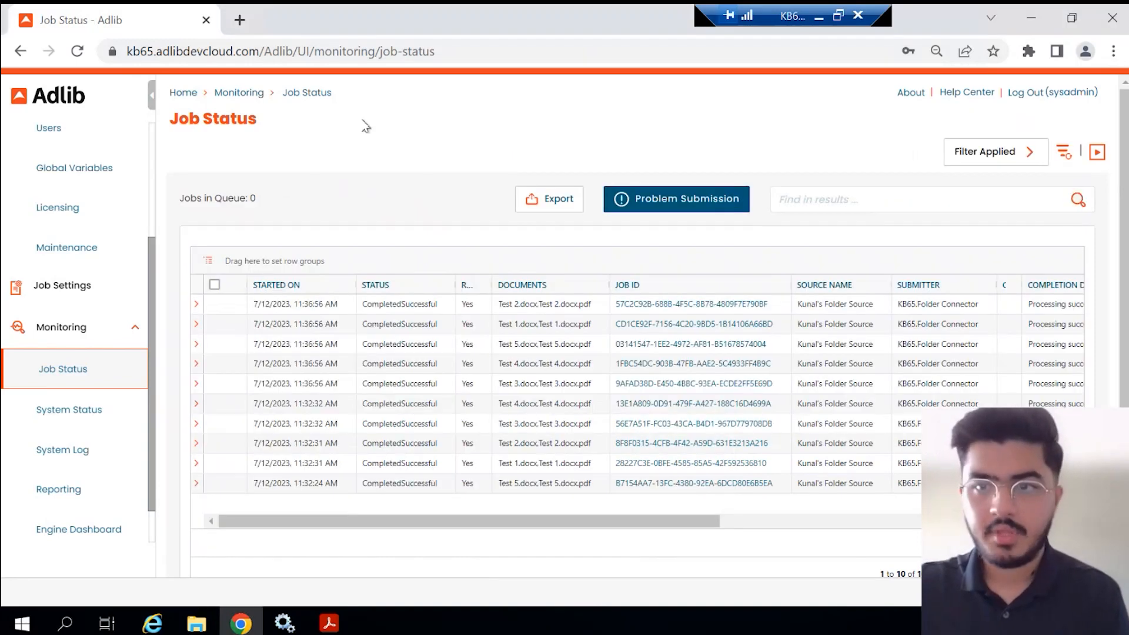
{"action": "left_click", "coordinate": [1097, 153]}
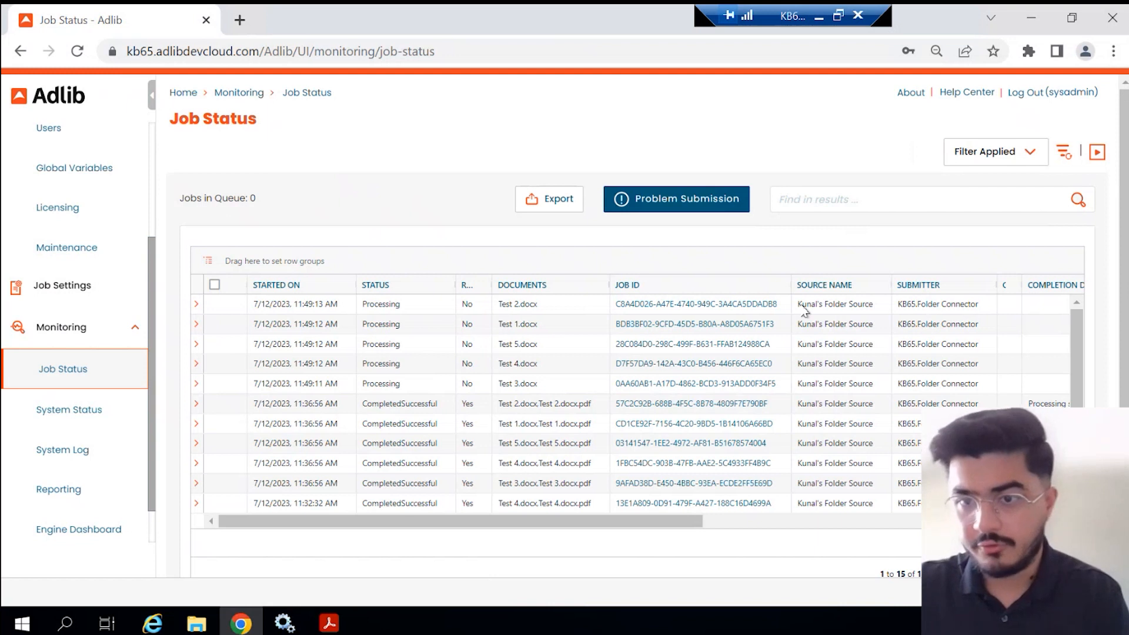
{"action": "left_click", "coordinate": [1097, 154]}
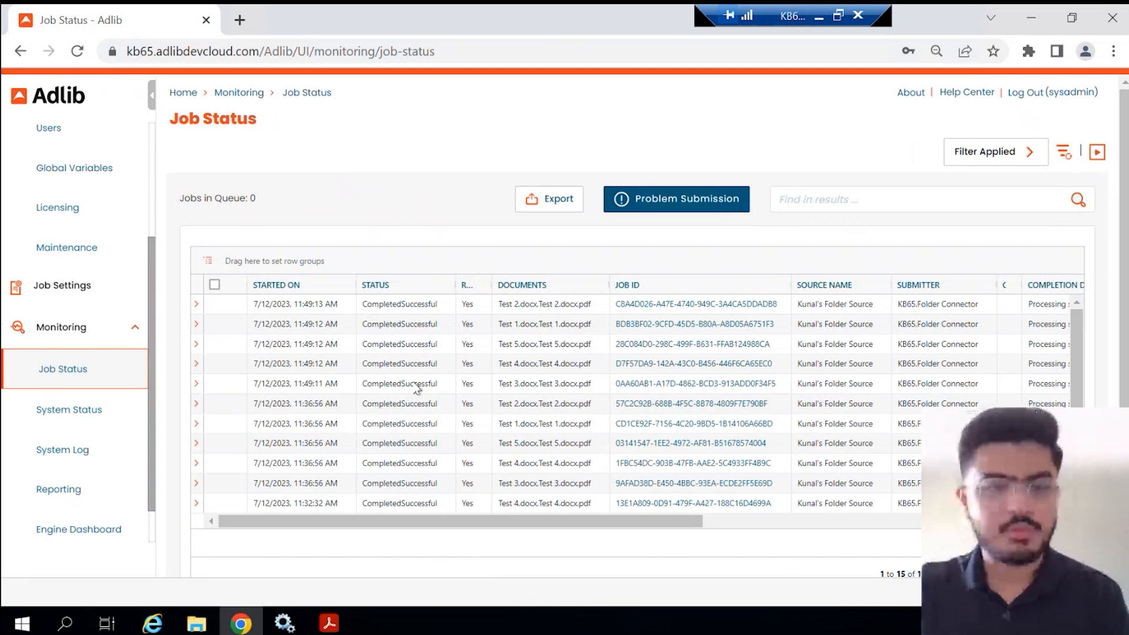
- Switch to Acrobat Reader, examine the input files in the SharedFiles Source folder, and return to the open Demo4 sample PDF
{"action": "left_click", "coordinate": [331, 622]}
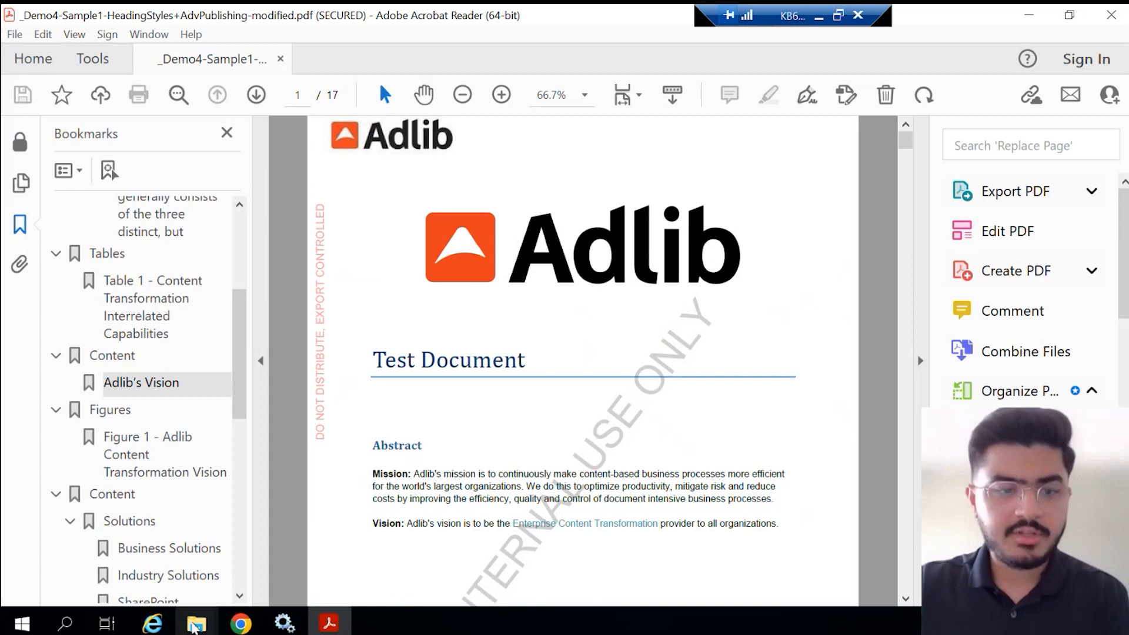
{"action": "left_click", "coordinate": [196, 623]}
{"action": "left_click", "coordinate": [410, 556]}
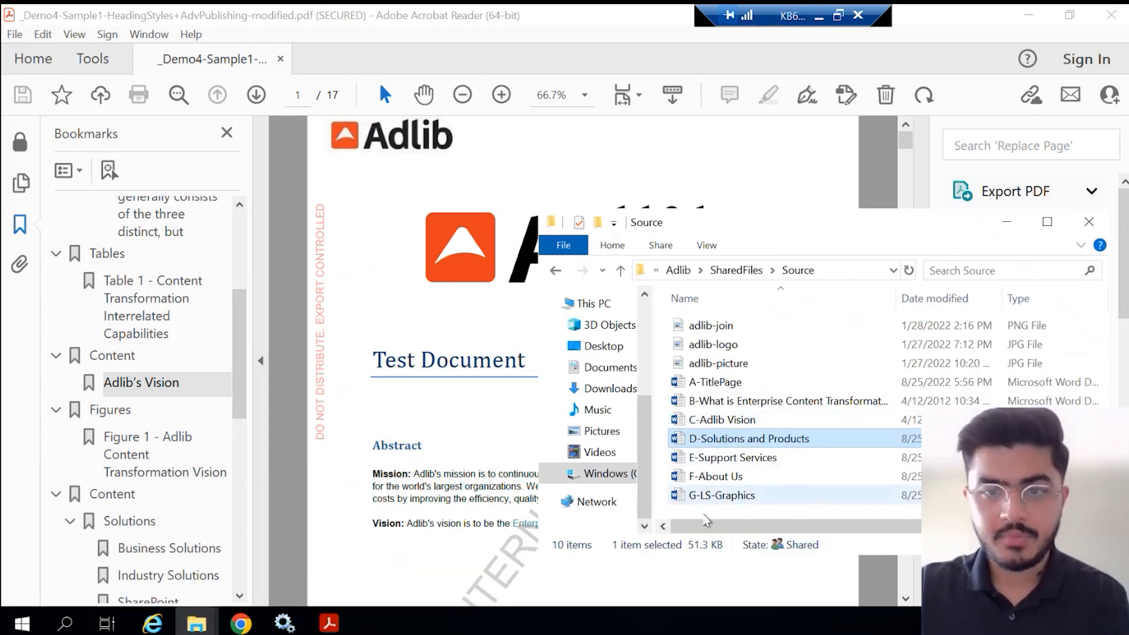
{"action": "left_click", "coordinate": [705, 516]}
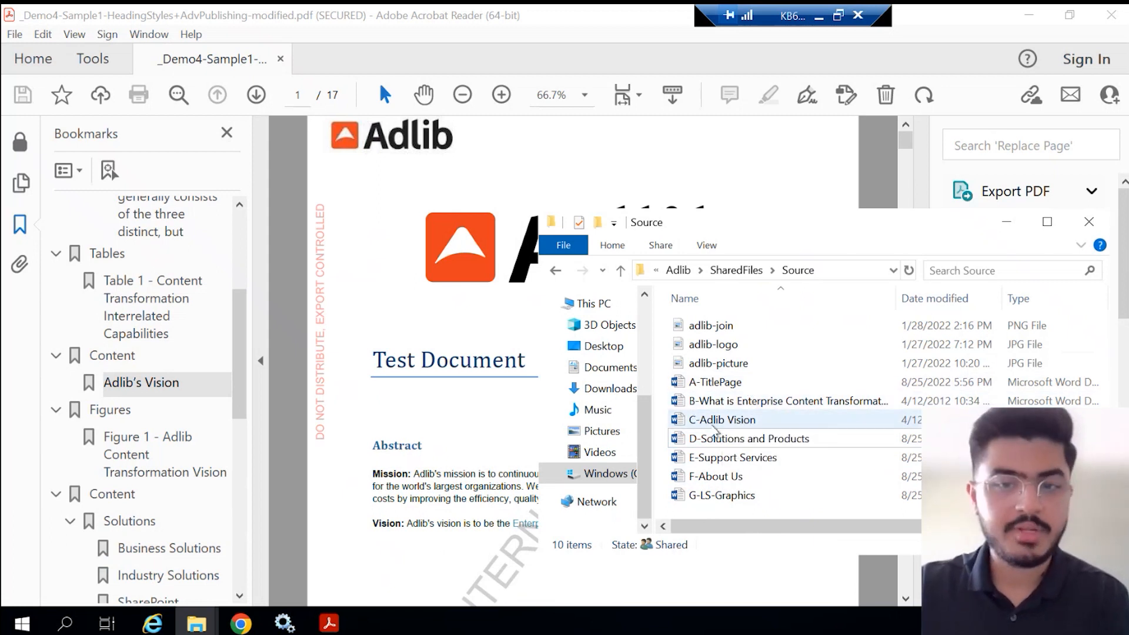
{"action": "left_click", "coordinate": [373, 323]}
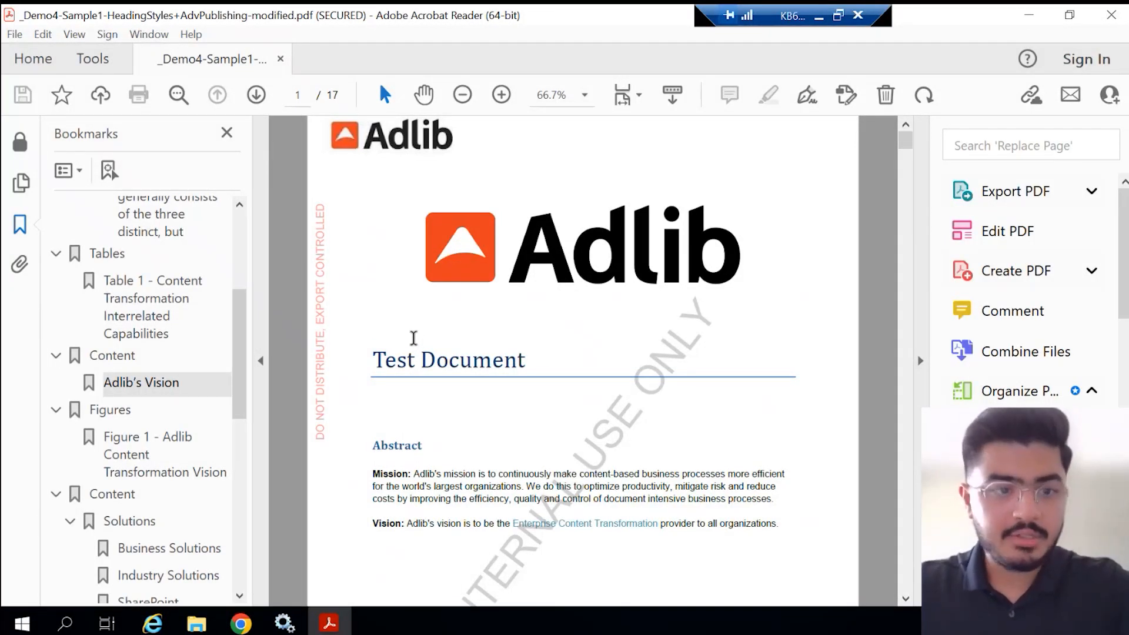
- Examine the PDF's bookmarks, the title page's logo and watermarks, and the table of contents on page 2
{"action": "scroll", "coordinate": [157, 377], "scroll_direction": "up", "scroll_amount": 4}
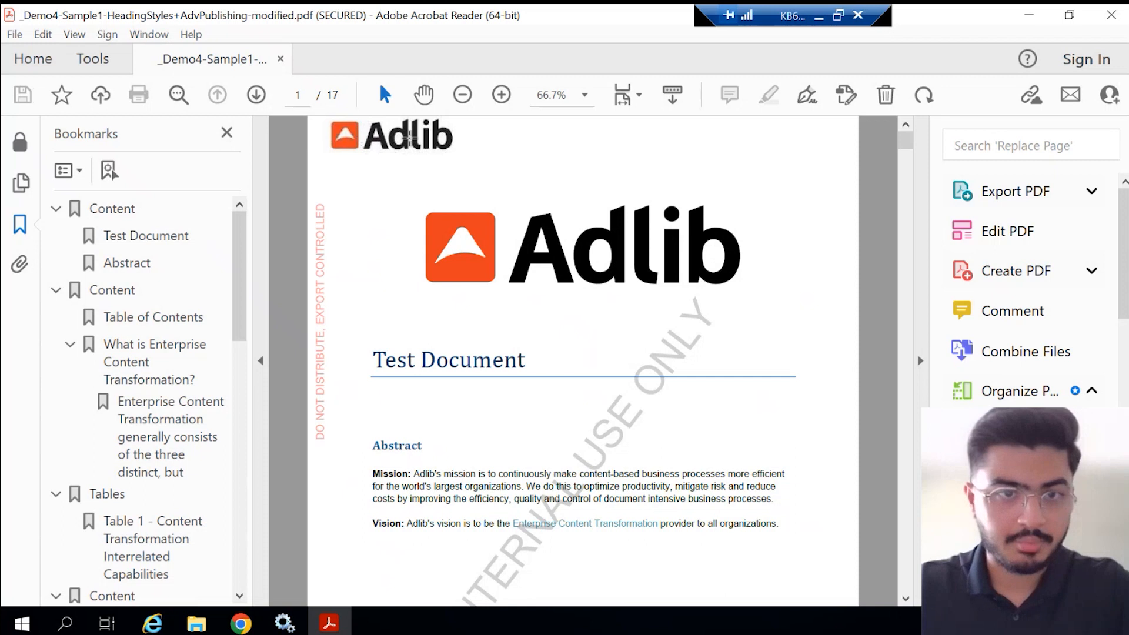
{"action": "scroll", "coordinate": [368, 323], "scroll_direction": "down", "scroll_amount": 1}
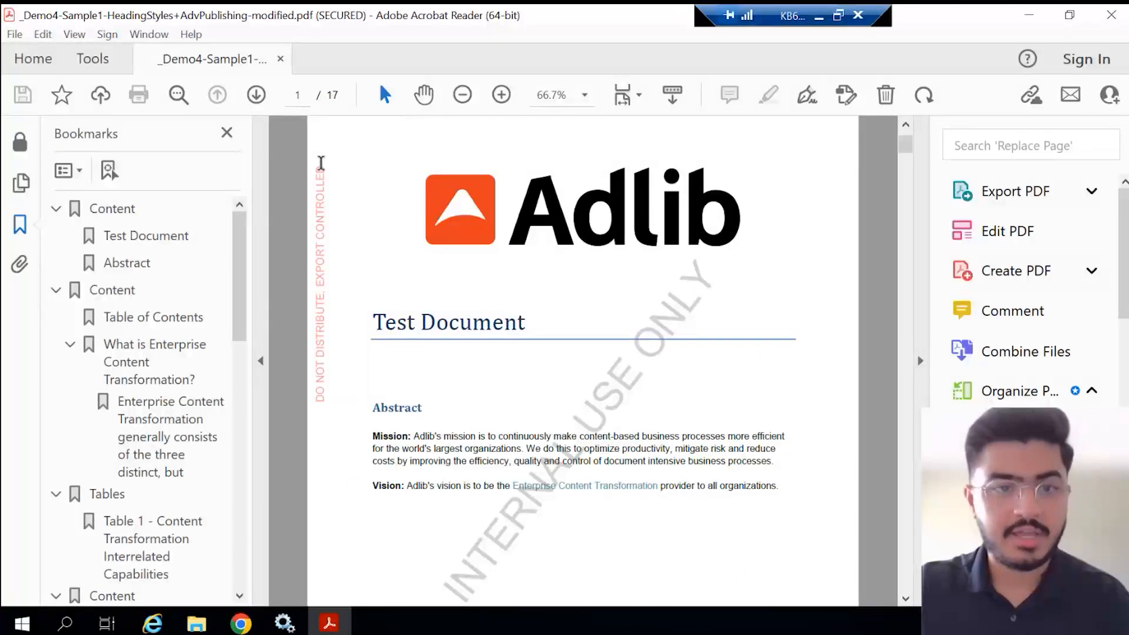
{"action": "scroll", "coordinate": [373, 329], "scroll_direction": "down", "scroll_amount": 2}
{"action": "scroll", "coordinate": [373, 332], "scroll_direction": "down", "scroll_amount": 1}
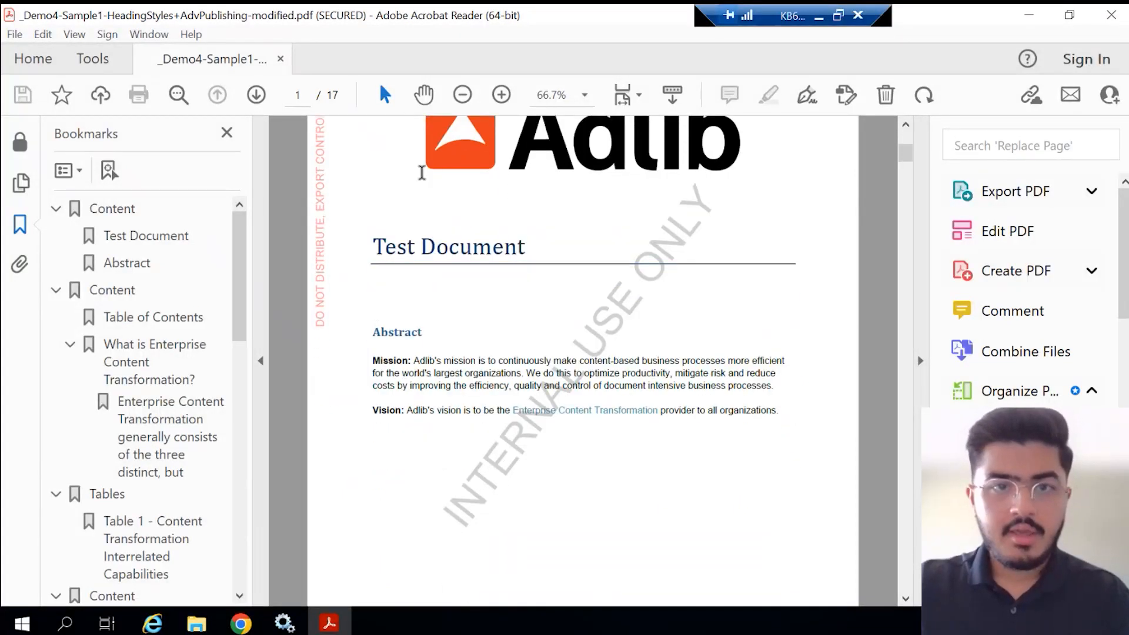
{"action": "left_click", "coordinate": [257, 95]}
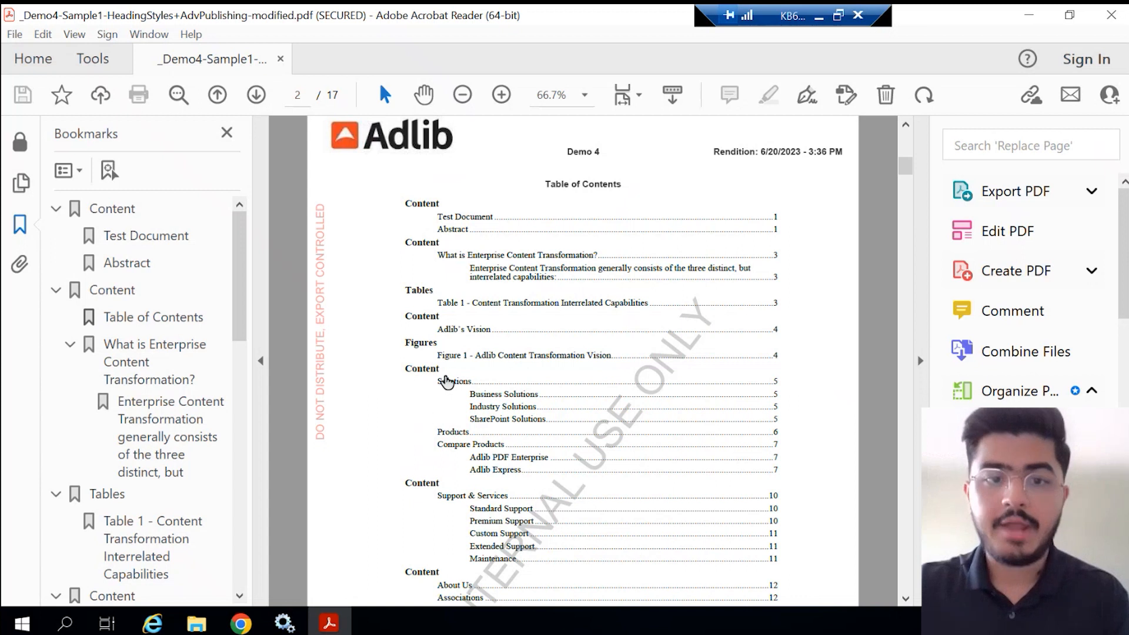
{"action": "scroll", "coordinate": [381, 386], "scroll_direction": "down", "scroll_amount": 1}
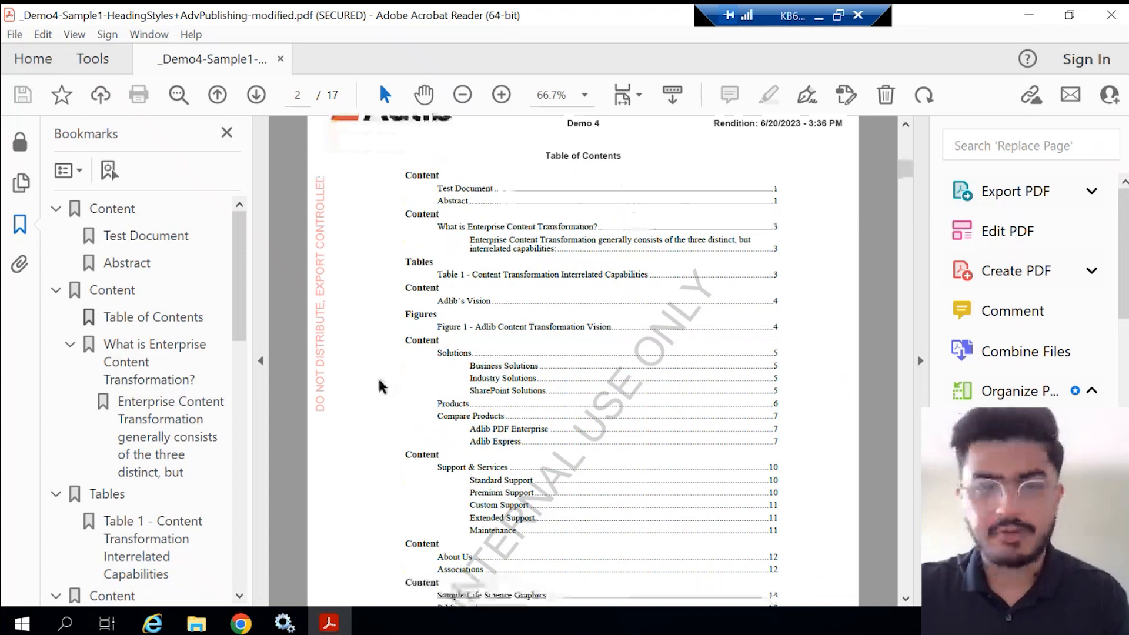
- Examine page 3 of the PDF, including its header, headings, capabilities table and footer
{"action": "left_click", "coordinate": [254, 97]}
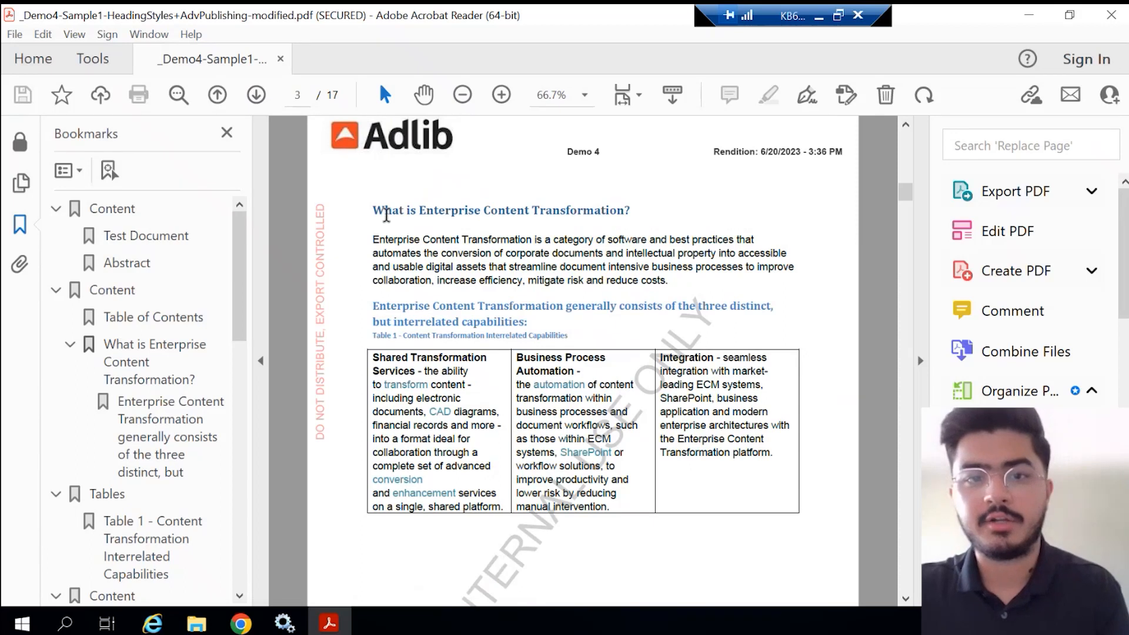
{"action": "scroll", "coordinate": [386, 215], "scroll_direction": "down", "scroll_amount": 5}
{"action": "scroll", "coordinate": [386, 216], "scroll_direction": "down", "scroll_amount": 2}
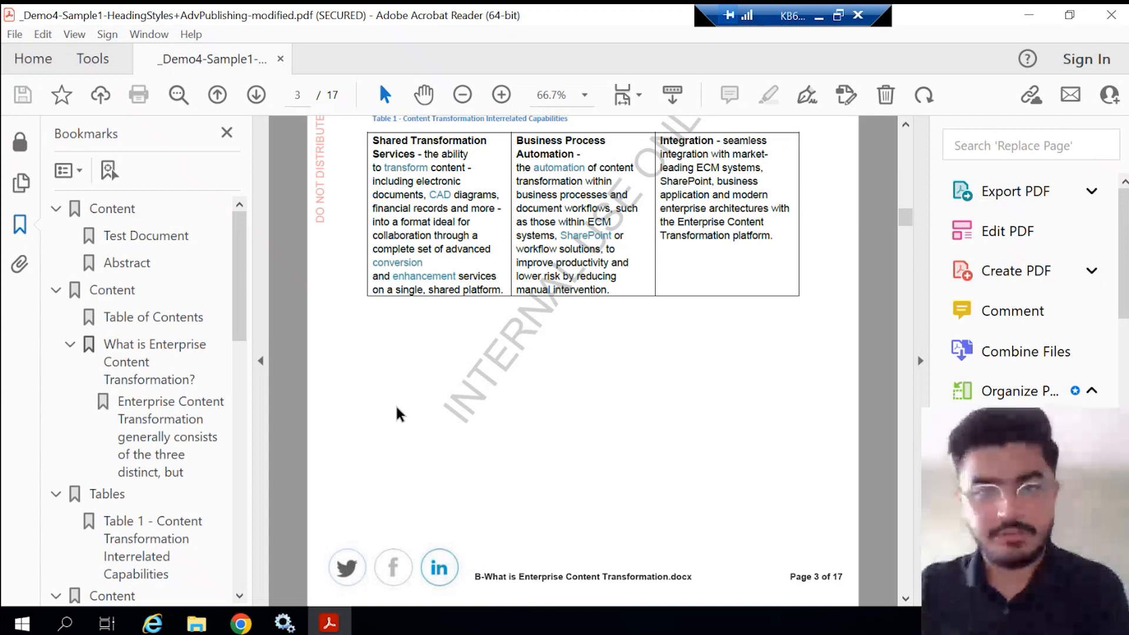
{"action": "scroll", "coordinate": [398, 414], "scroll_direction": "up", "scroll_amount": 2}
{"action": "scroll", "coordinate": [398, 414], "scroll_direction": "up", "scroll_amount": 3}
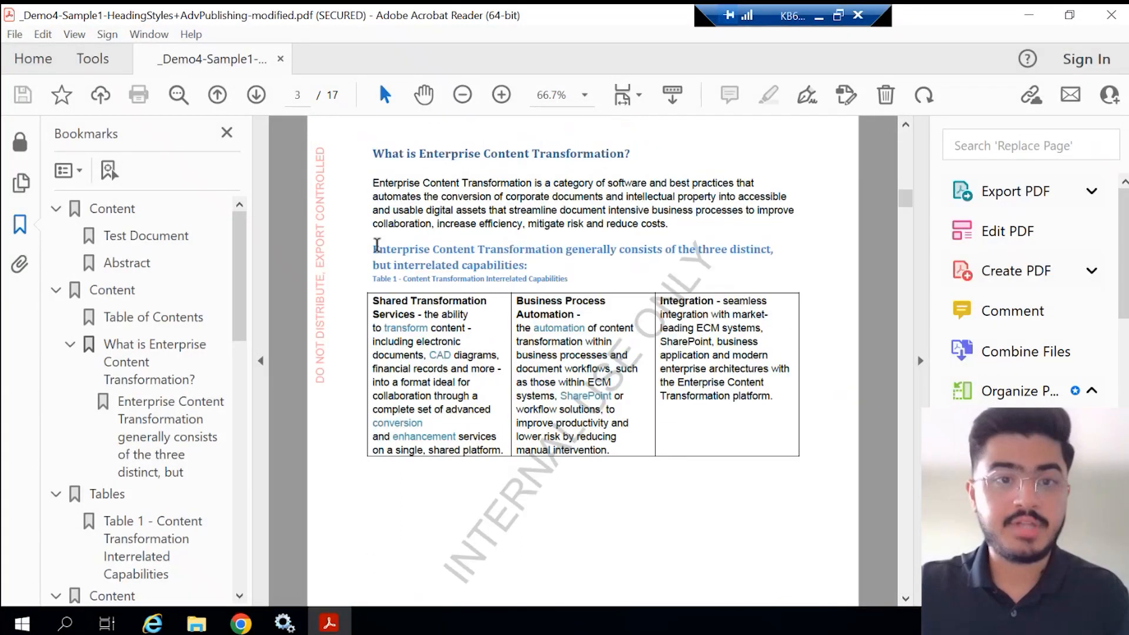
{"action": "left_click", "coordinate": [378, 223]}
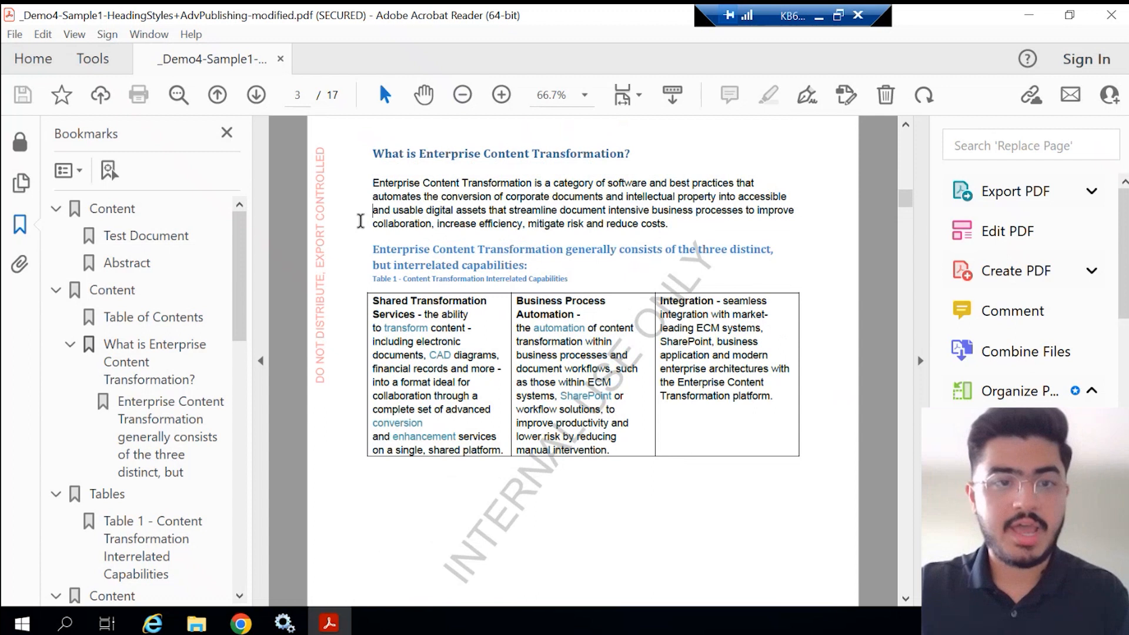